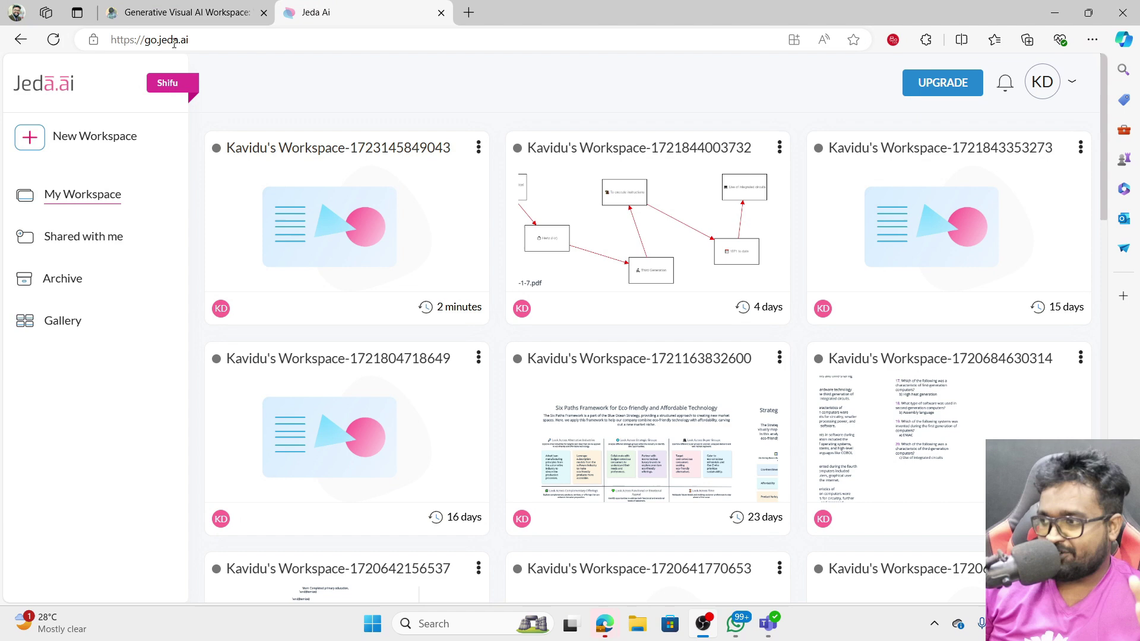
Check the Jeda.ai homepage, log in, and create a new blank workspace.
click(205, 15)
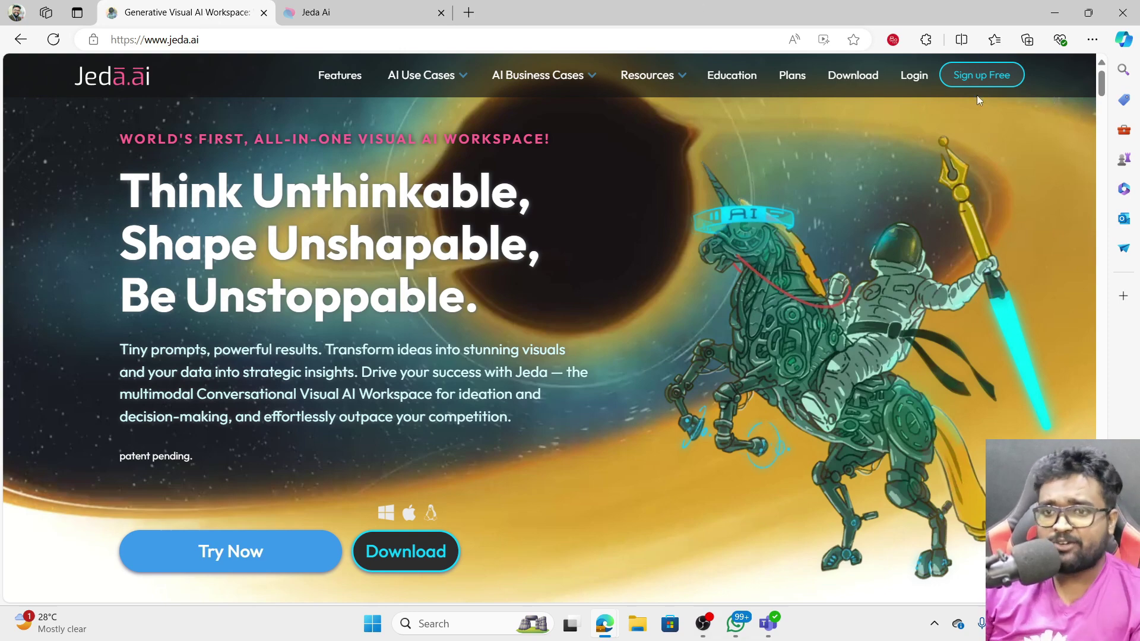
click(913, 80)
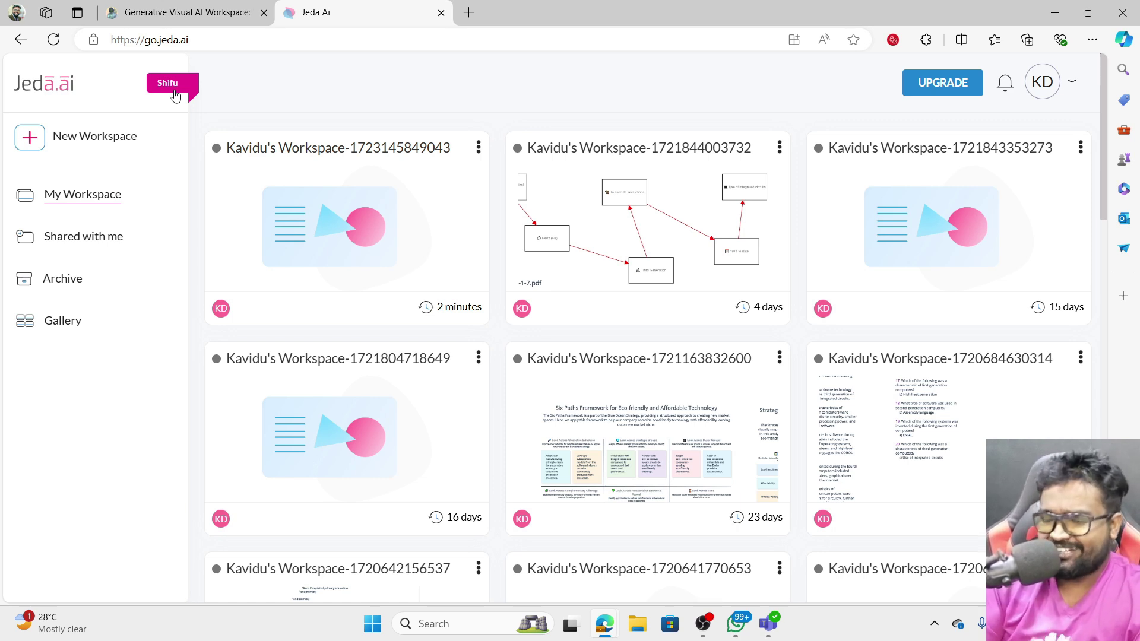
click(96, 133)
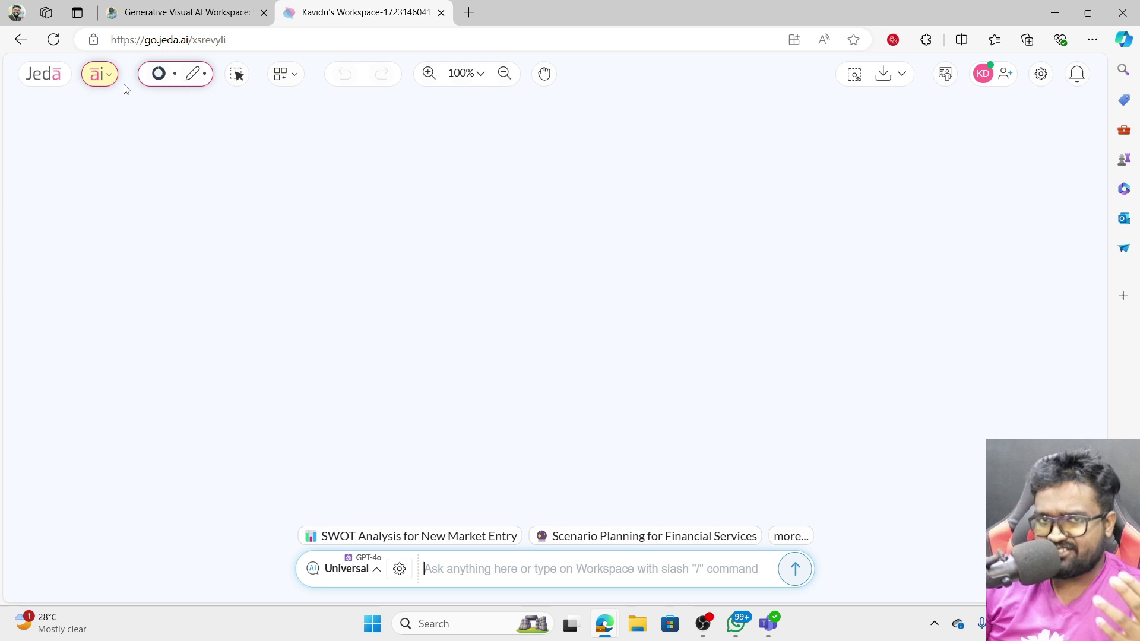
Select the Content Marketing Strategies recipe from the Marketing AI recipes.
click(102, 78)
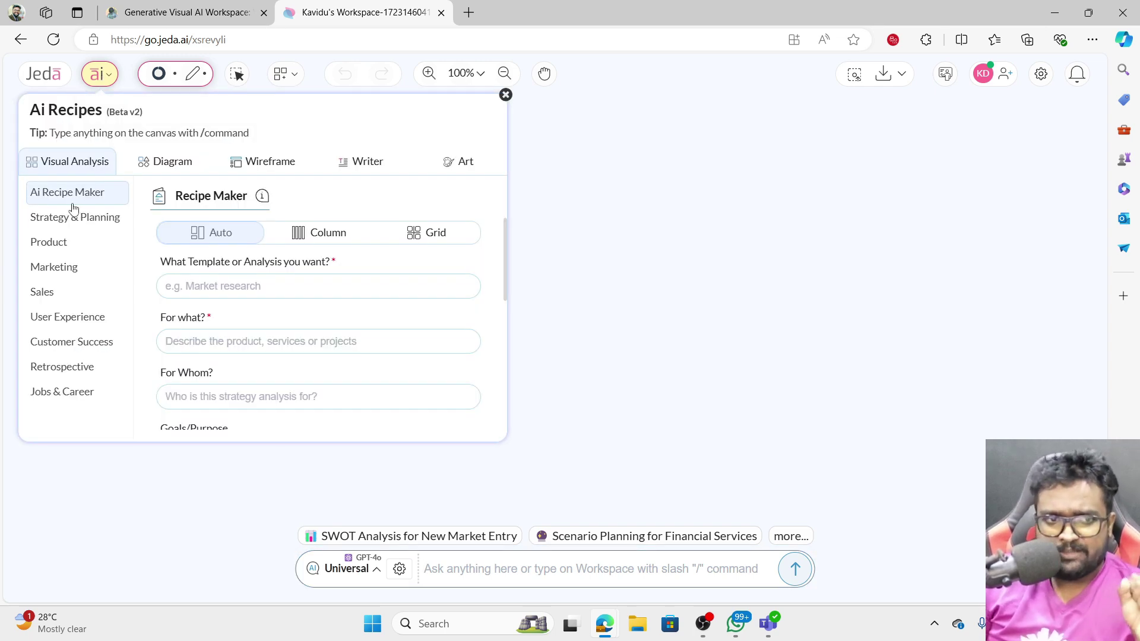
click(68, 272)
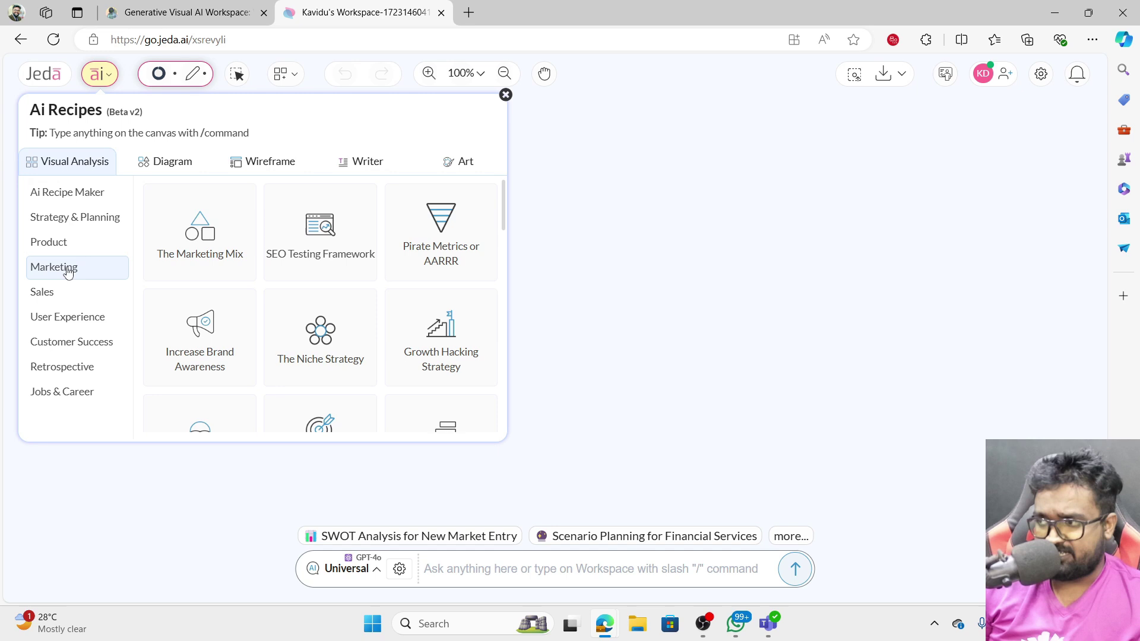
scroll(436, 254, down, 1)
scroll(414, 278, down, 2)
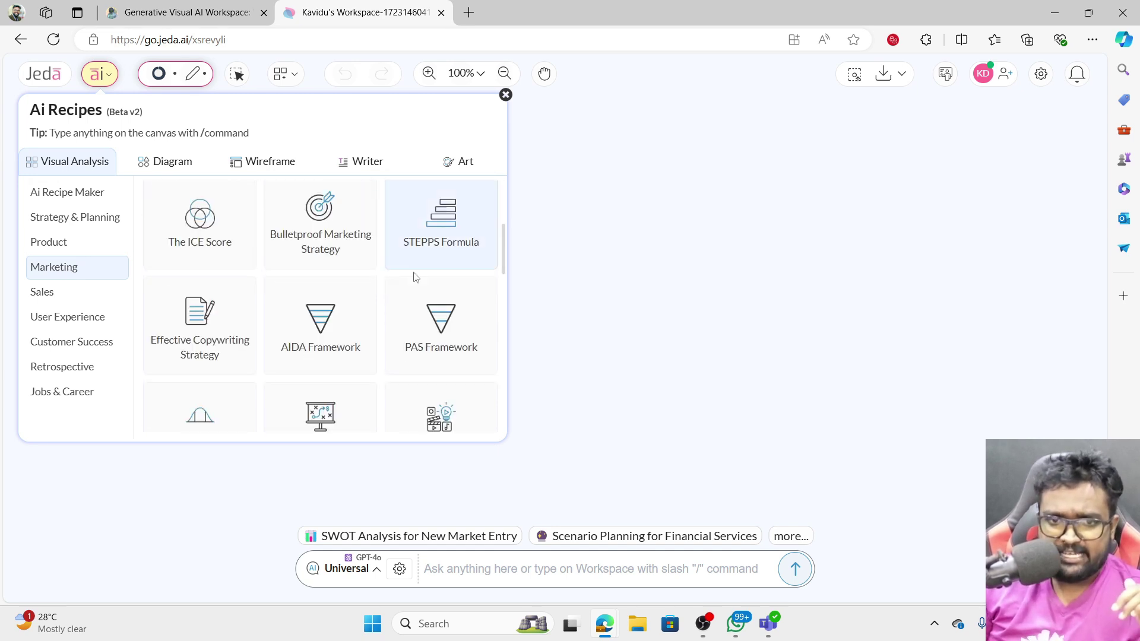
scroll(437, 259, down, 1)
scroll(425, 343, down, 1)
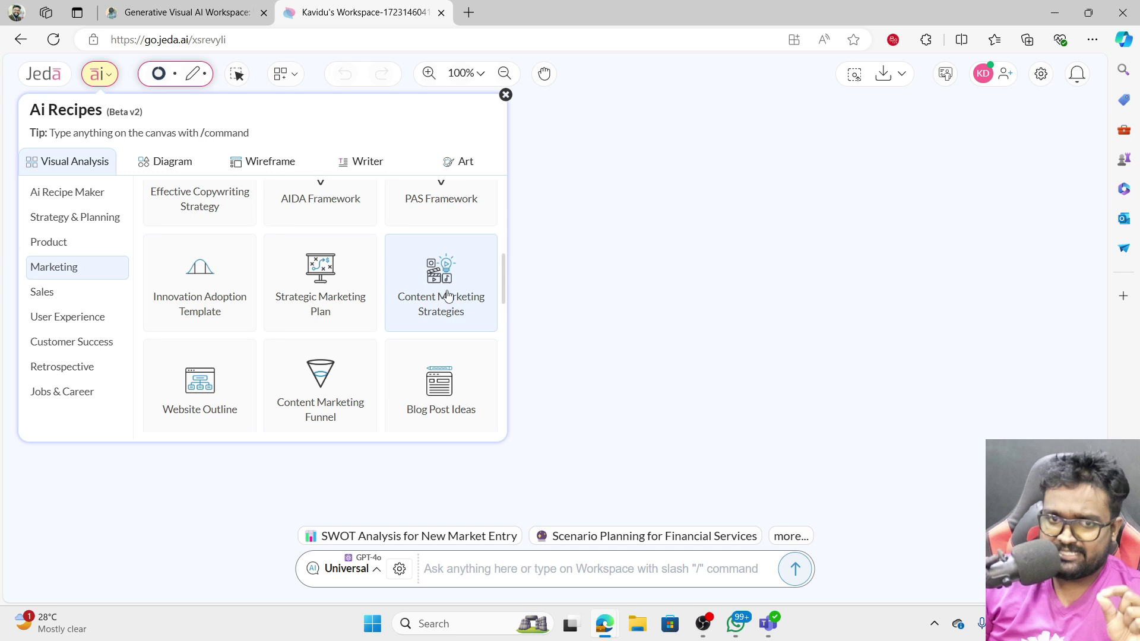
mouse_move(441, 284)
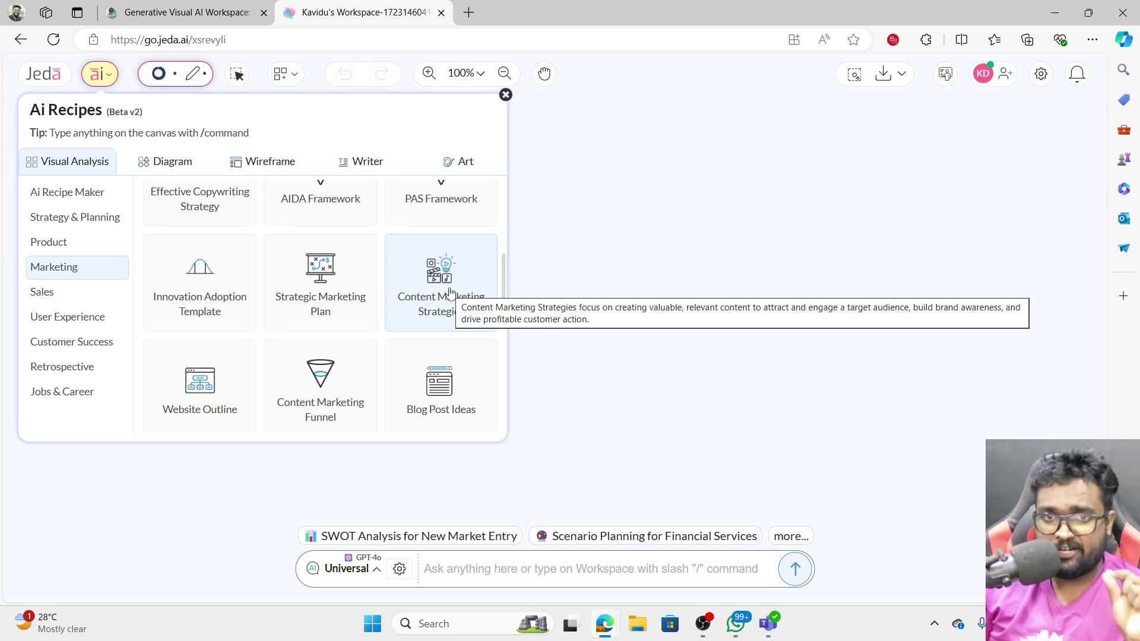
click(434, 290)
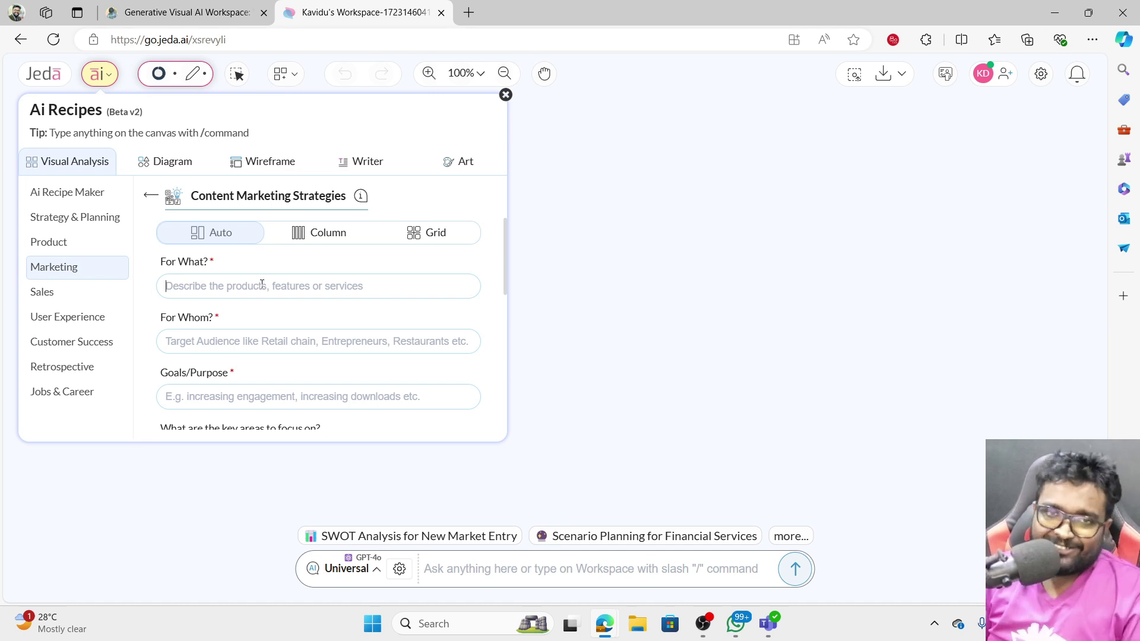
scroll(261, 285, down, 3)
scroll(262, 285, up, 3)
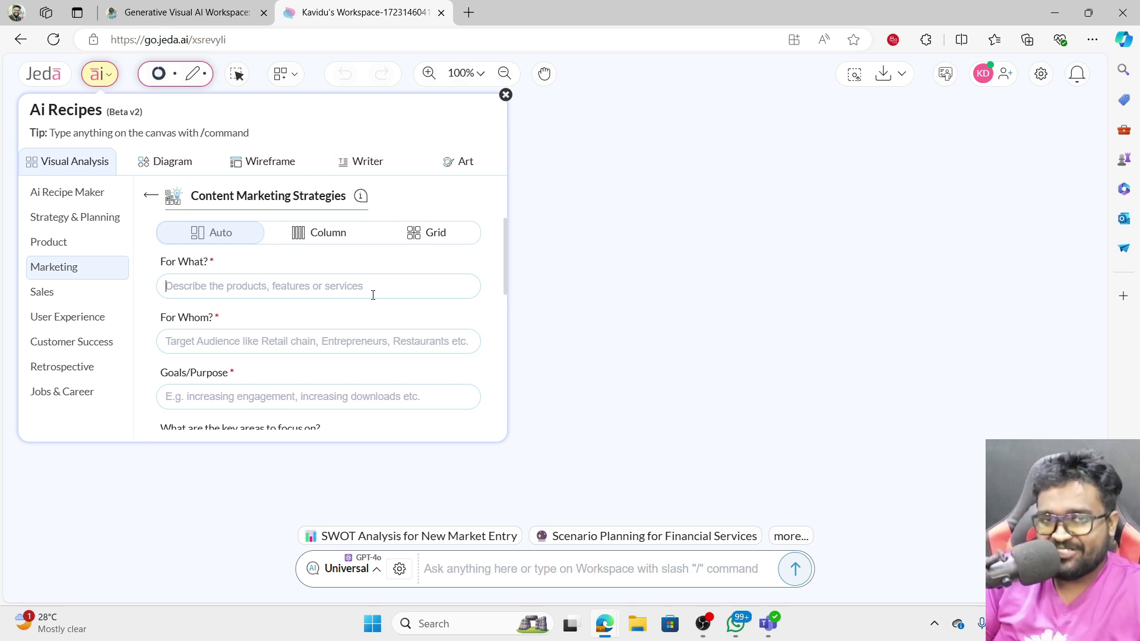
Enter Web Designing, Small Businesses and Sales as the recipe's product, audience and goal.
click(372, 295)
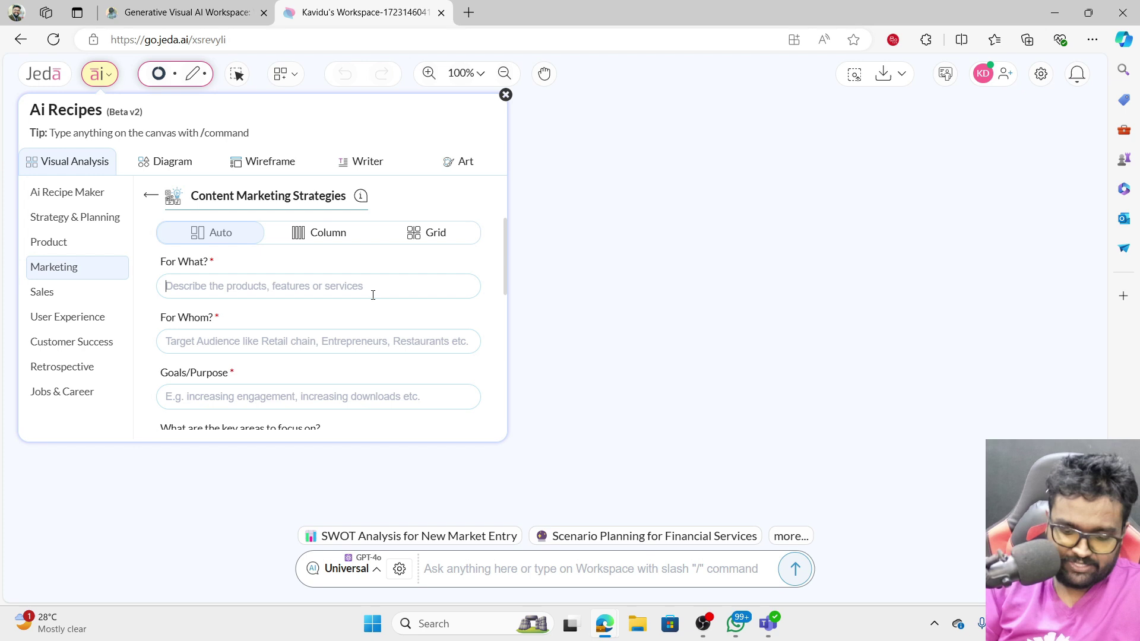
text(Web Web)
key(ctrl+a)
text(We)
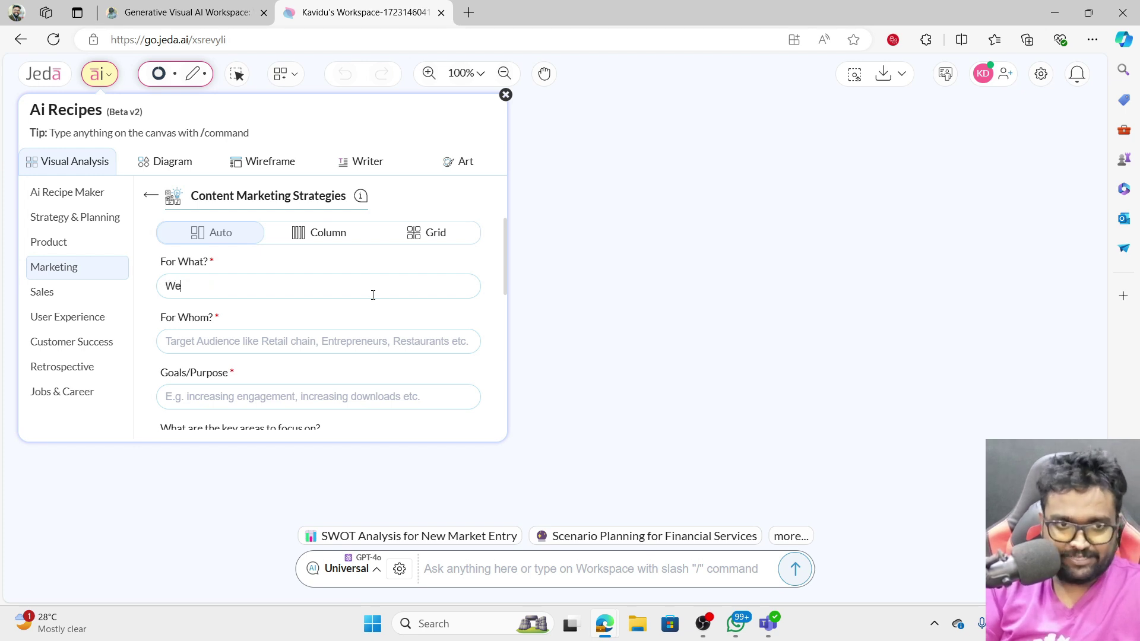
text(b Desg)
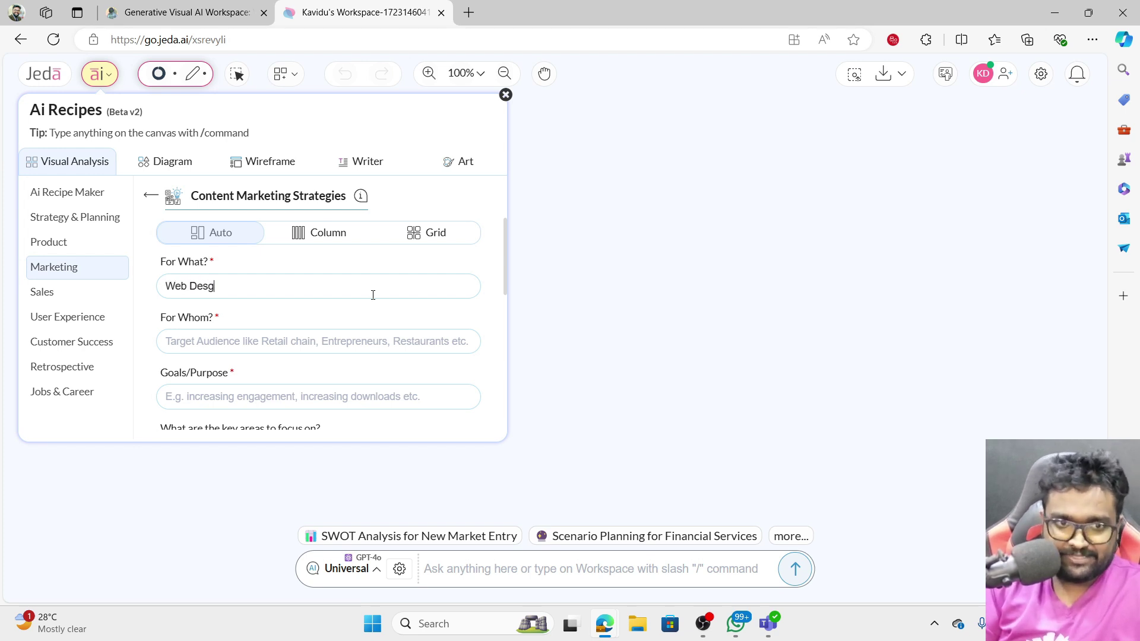
key(BackSpace)
text(igning)
key(Tab)
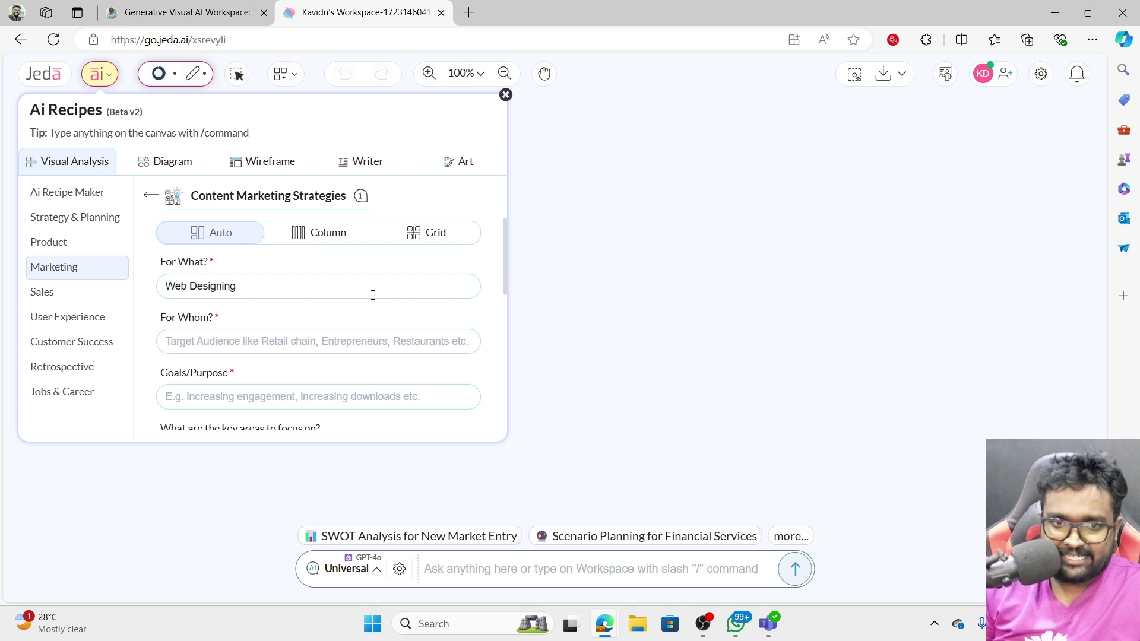
text(Sma)
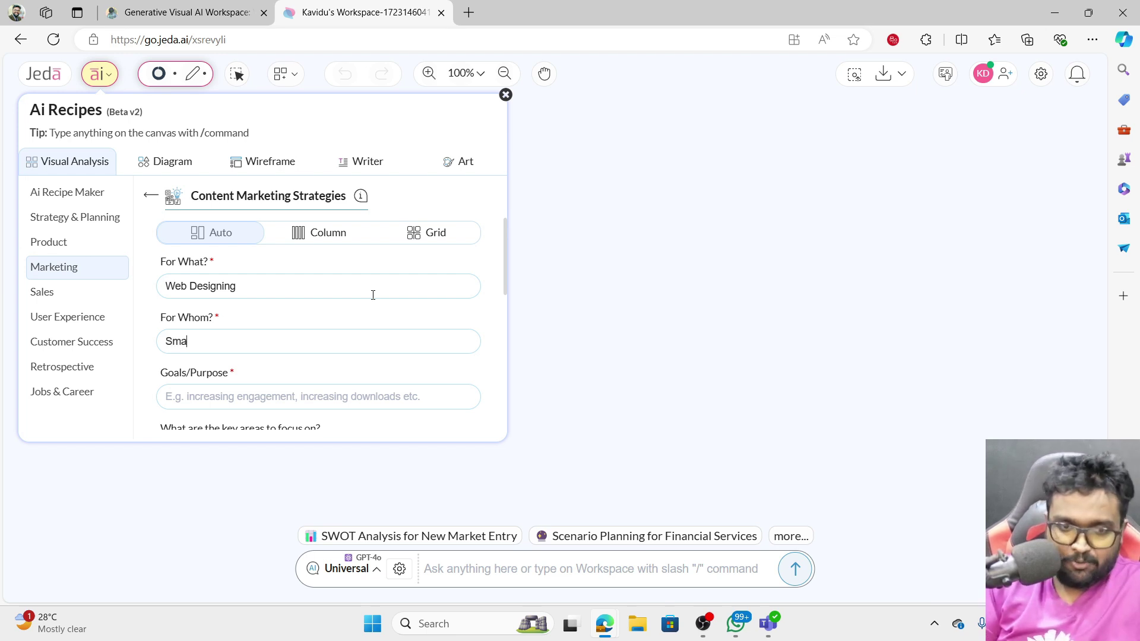
text(ll Busine)
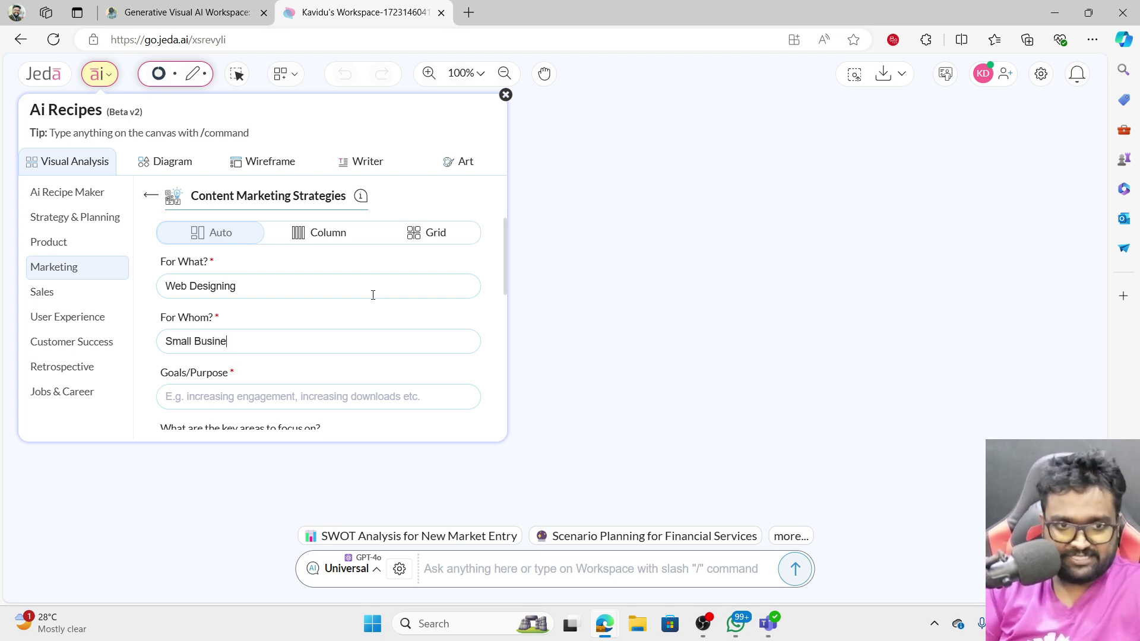
text(sses)
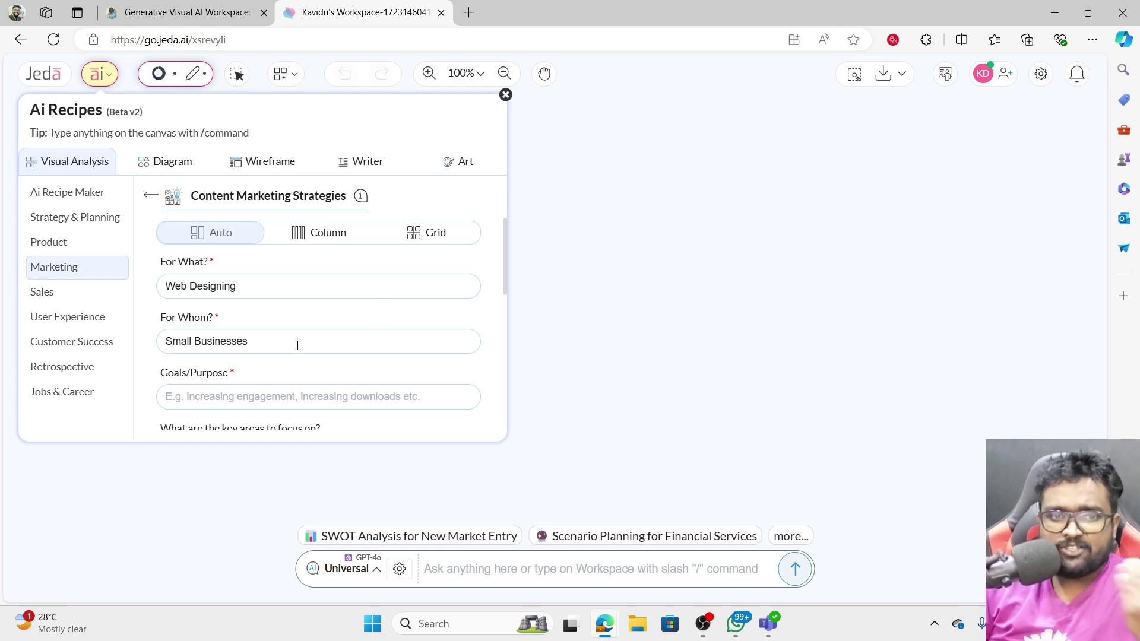
scroll(293, 349, down, 1)
click(330, 328)
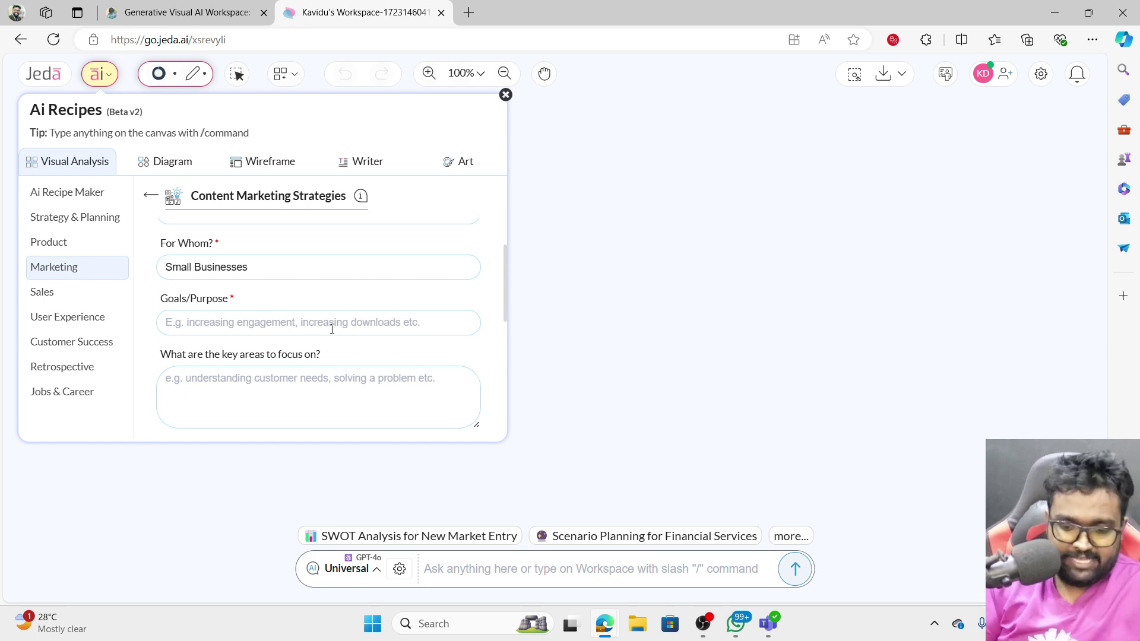
text(Sa)
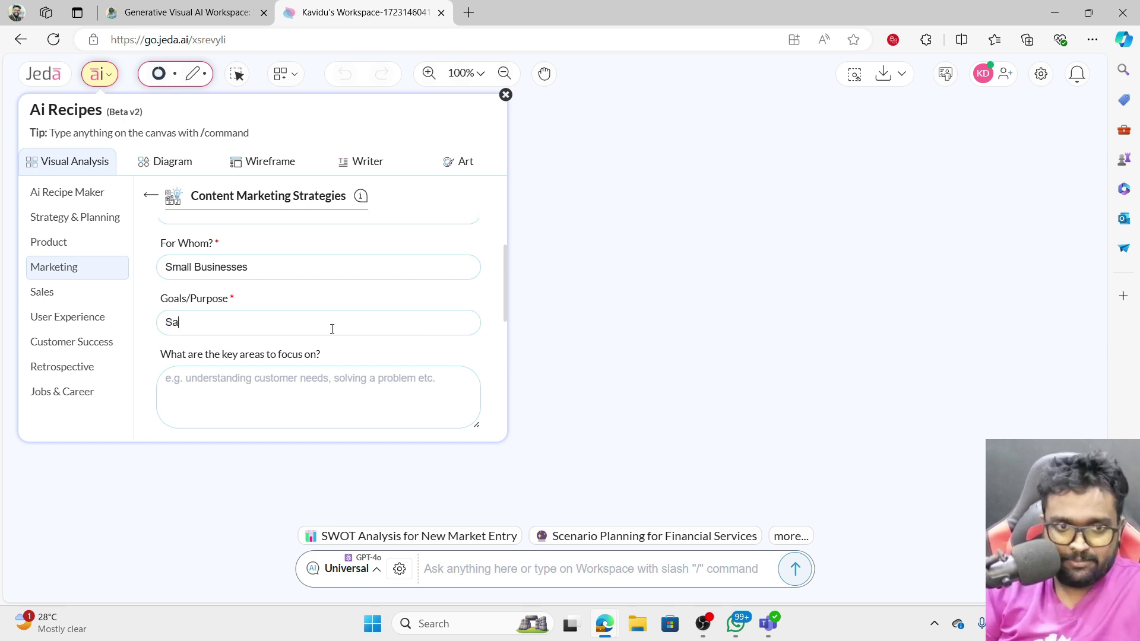
text(les)
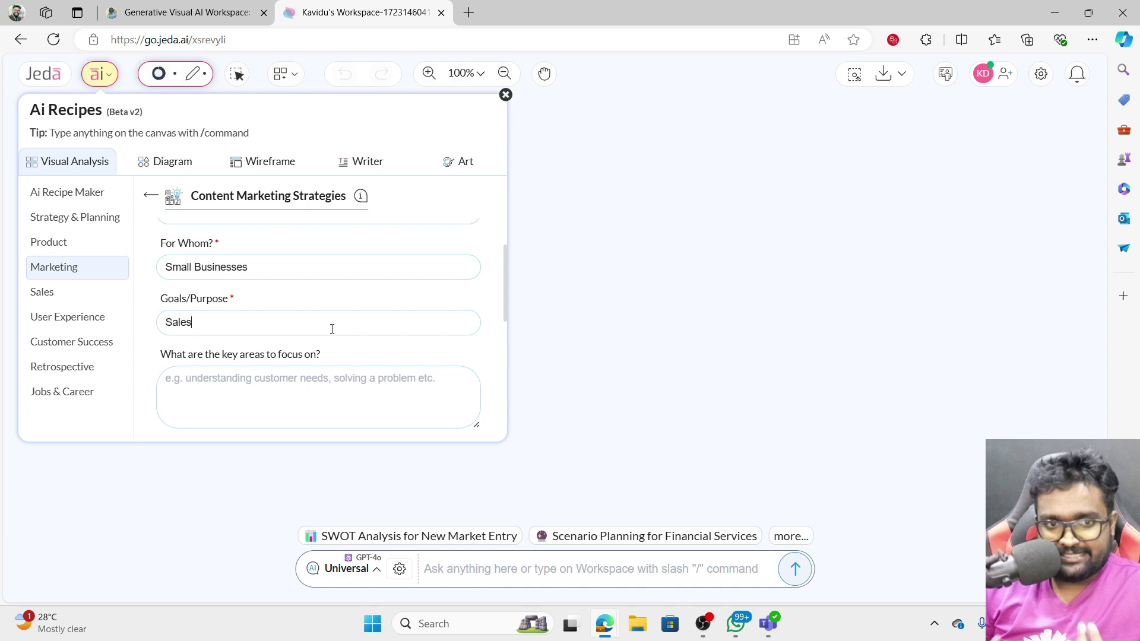
scroll(331, 329, down, 1)
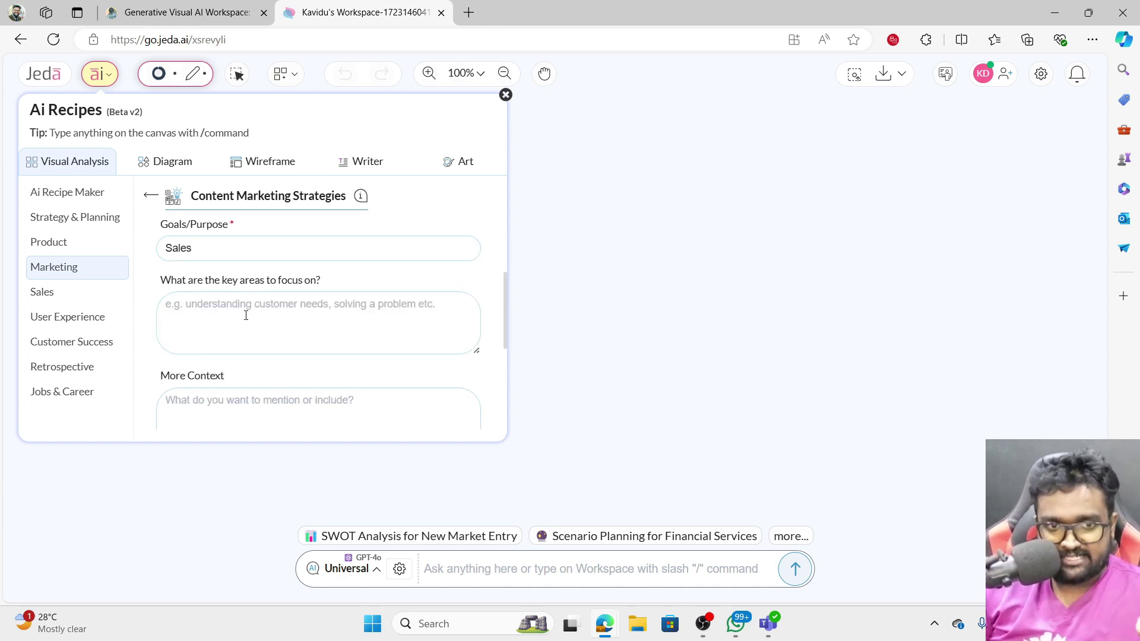
click(363, 314)
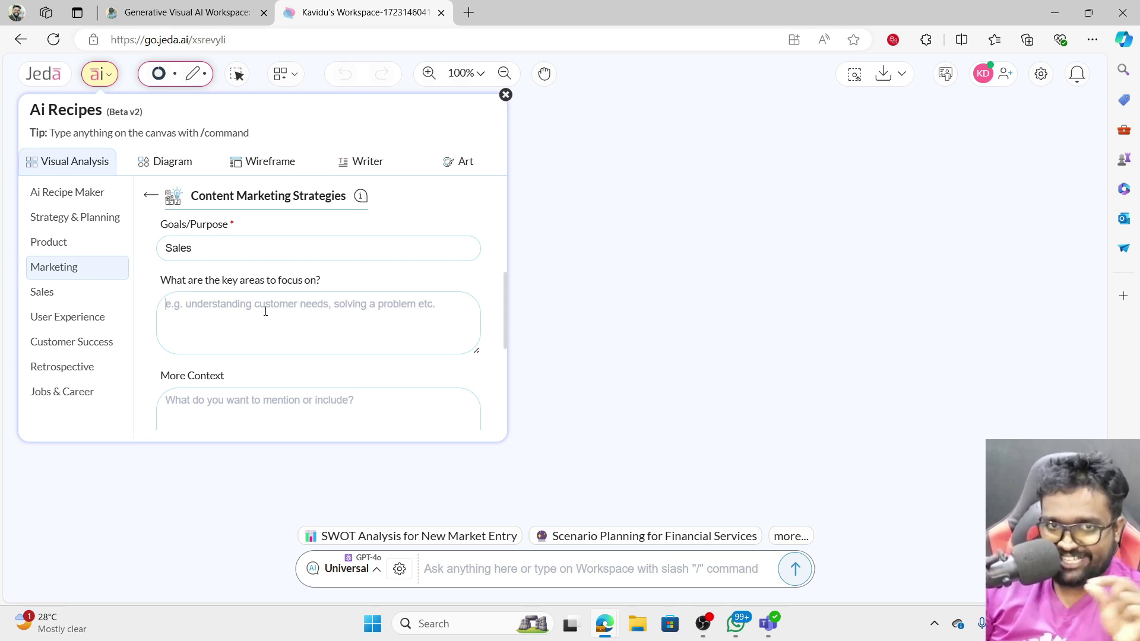
scroll(265, 311, down, 1)
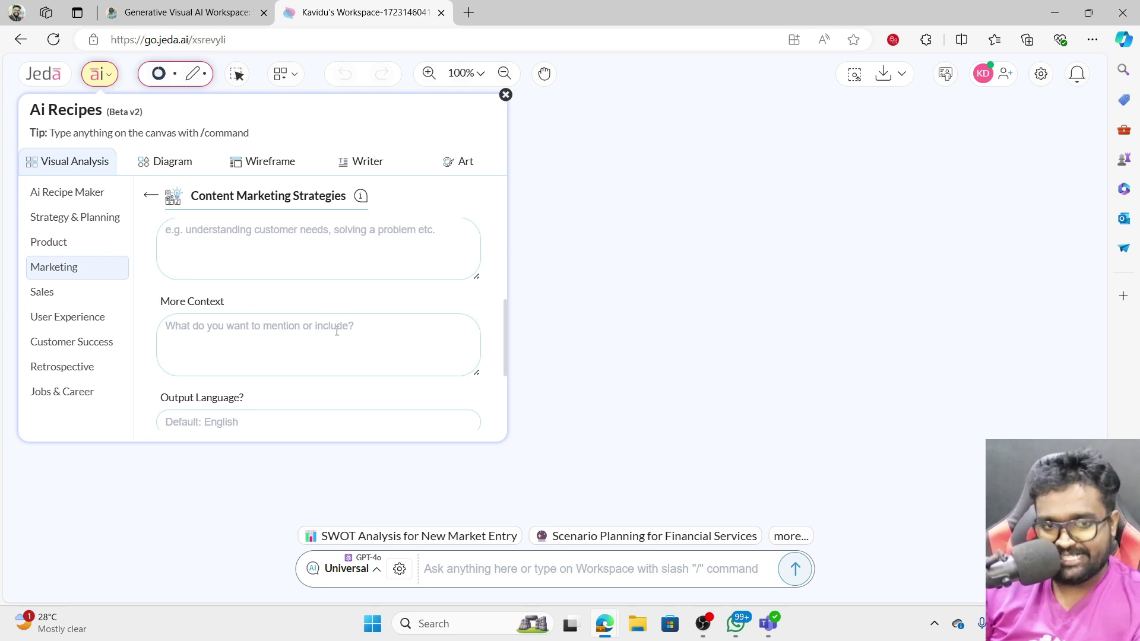
scroll(333, 326, down, 2)
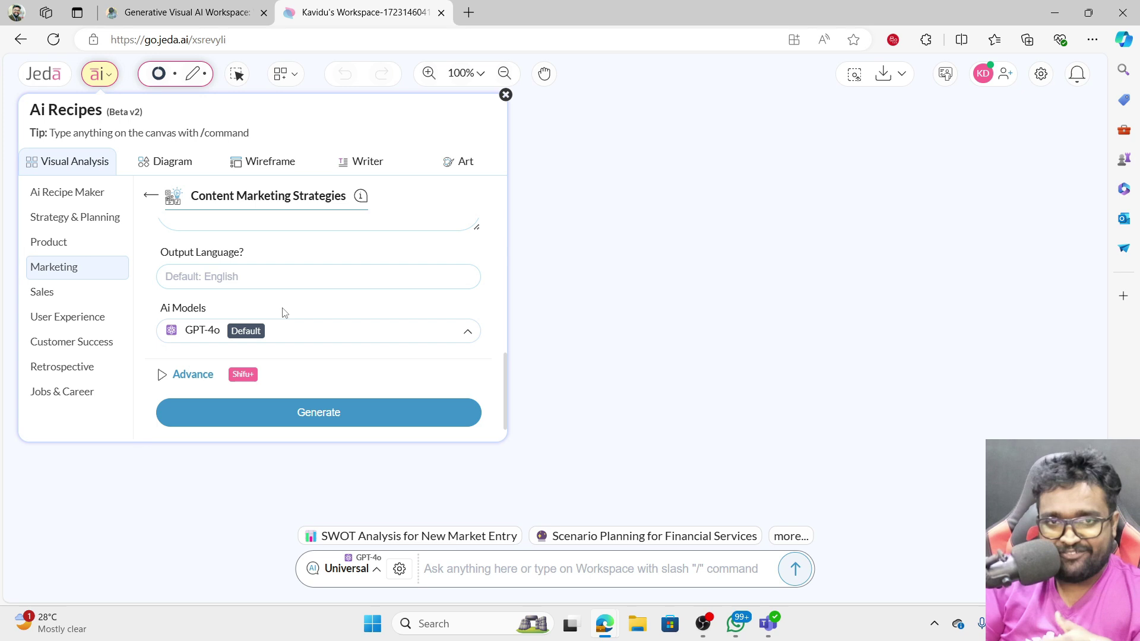
scroll(281, 312, up, 3)
scroll(260, 327, down, 1)
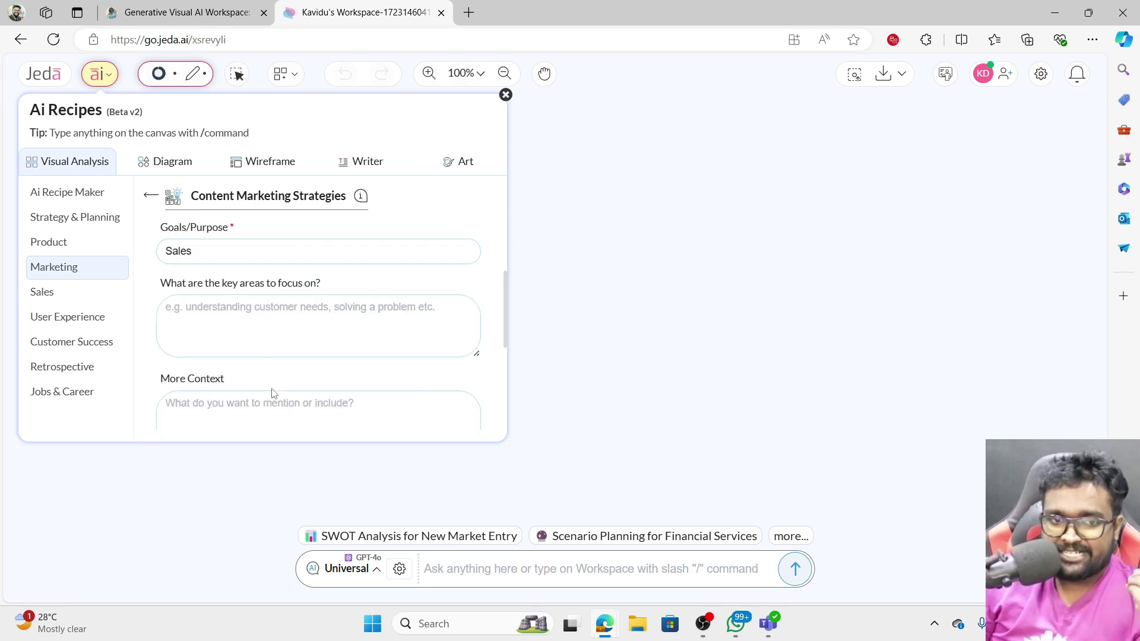
scroll(254, 294, up, 2)
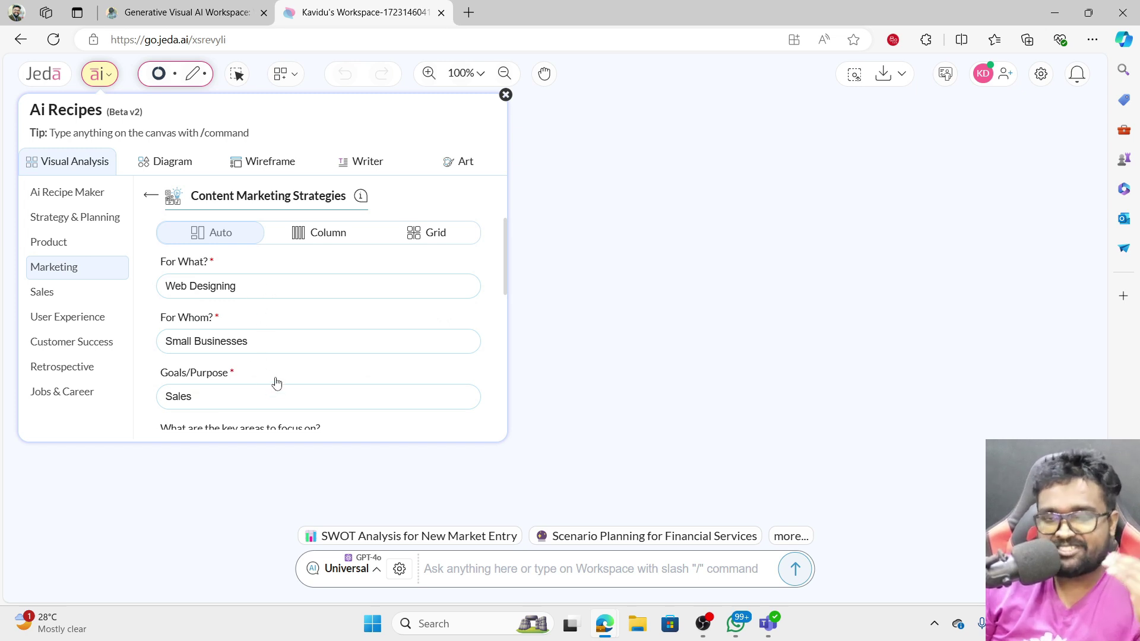
scroll(276, 383, down, 4)
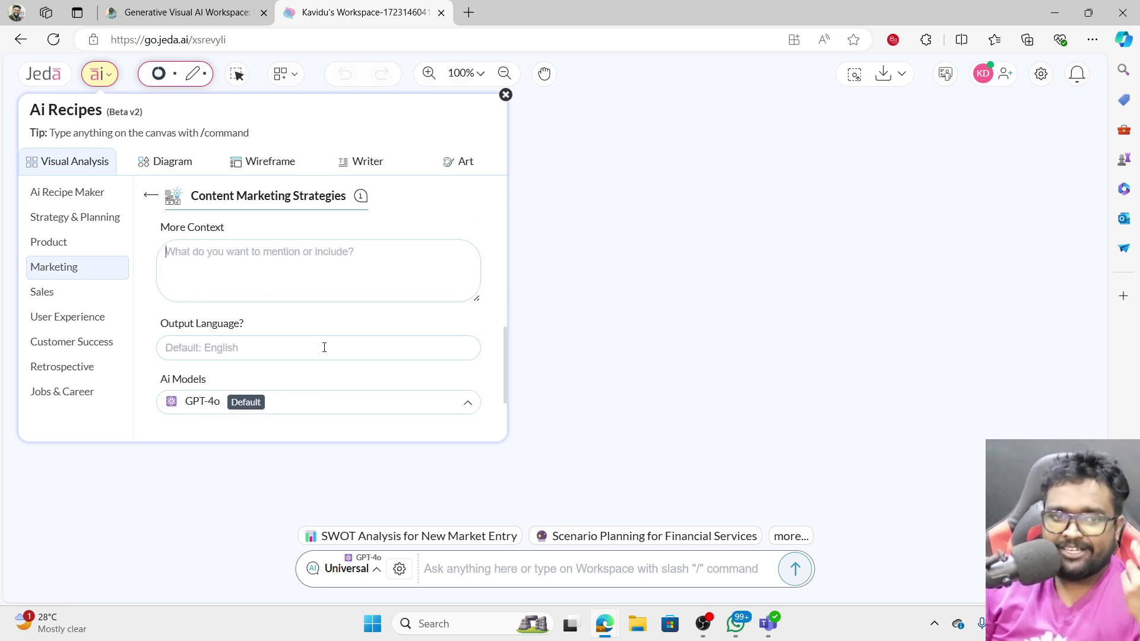
scroll(323, 346, down, 1)
Choose Claude-3 Sonnet as the recipe's AI model.
click(235, 334)
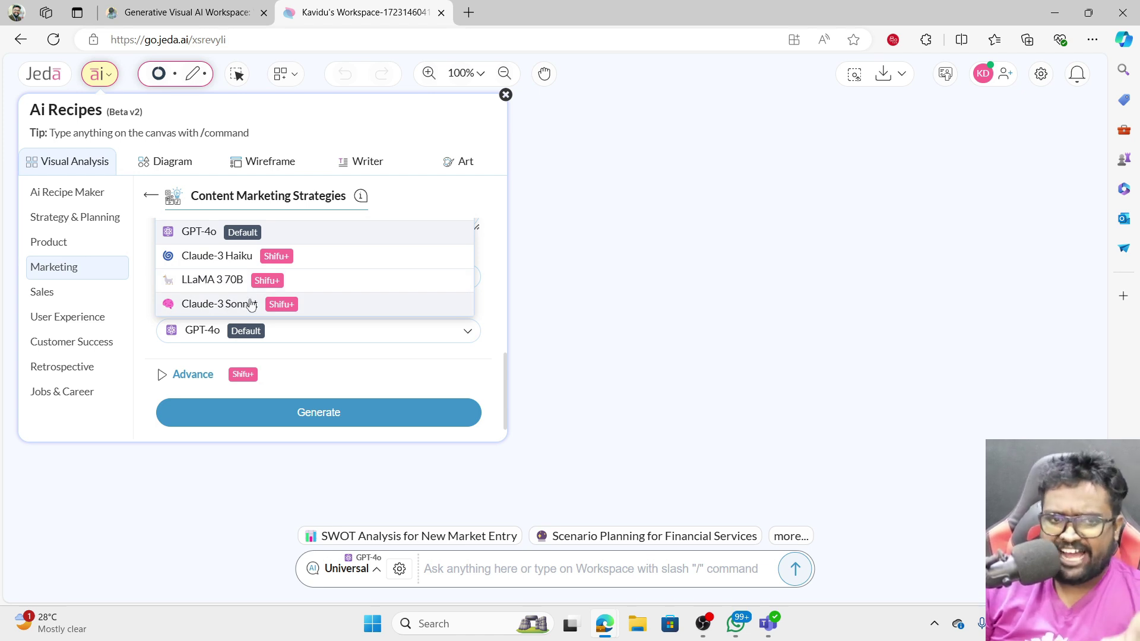
click(250, 304)
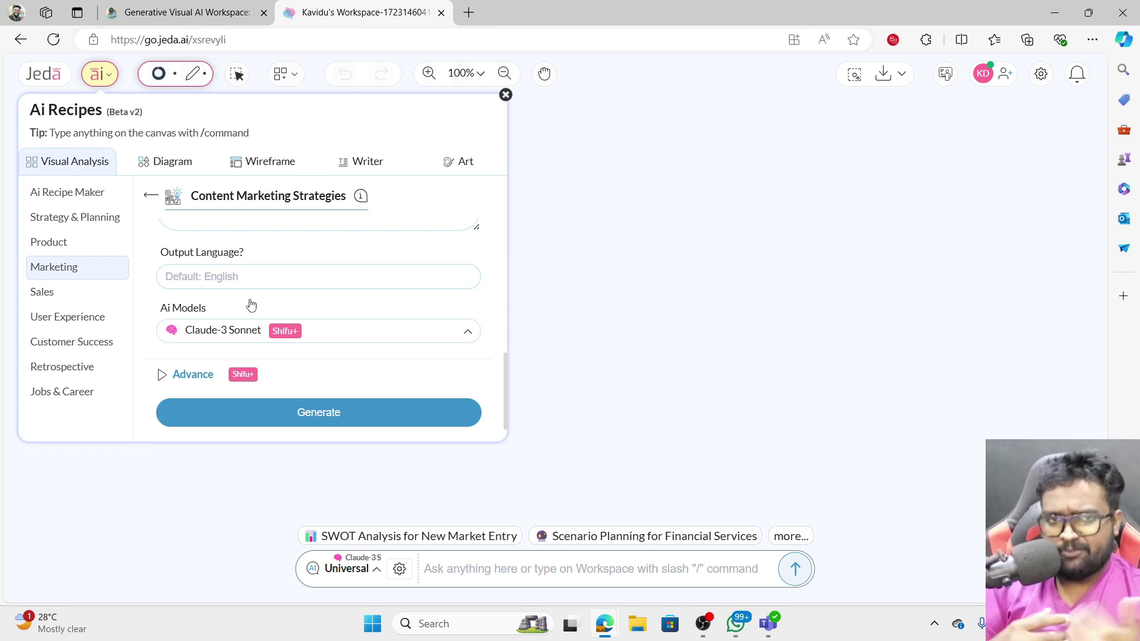
click(237, 331)
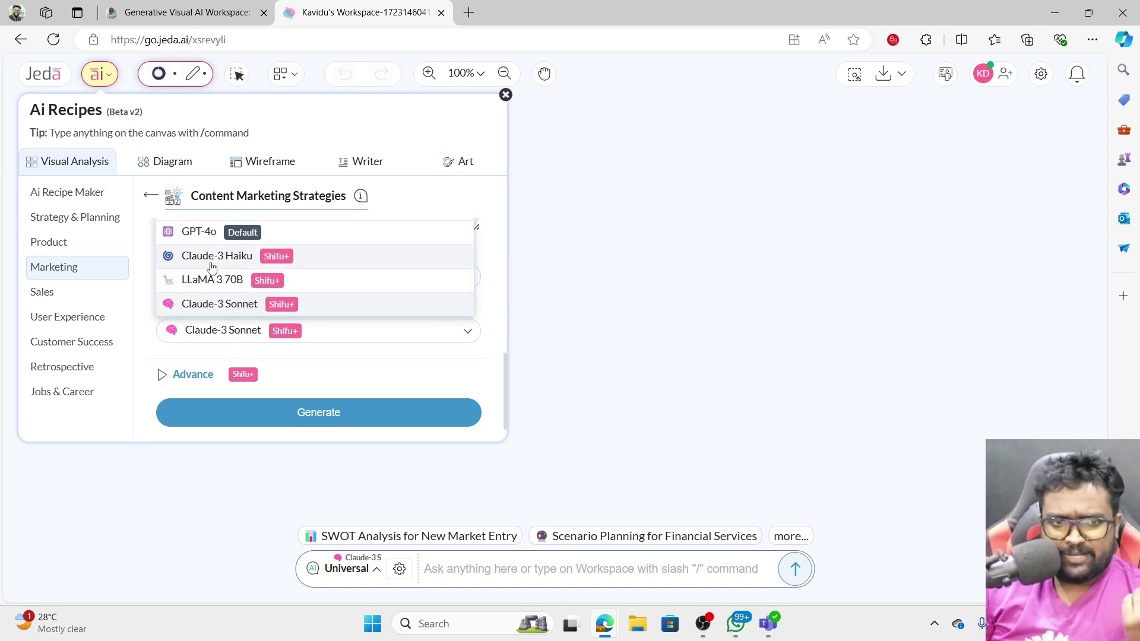
click(228, 308)
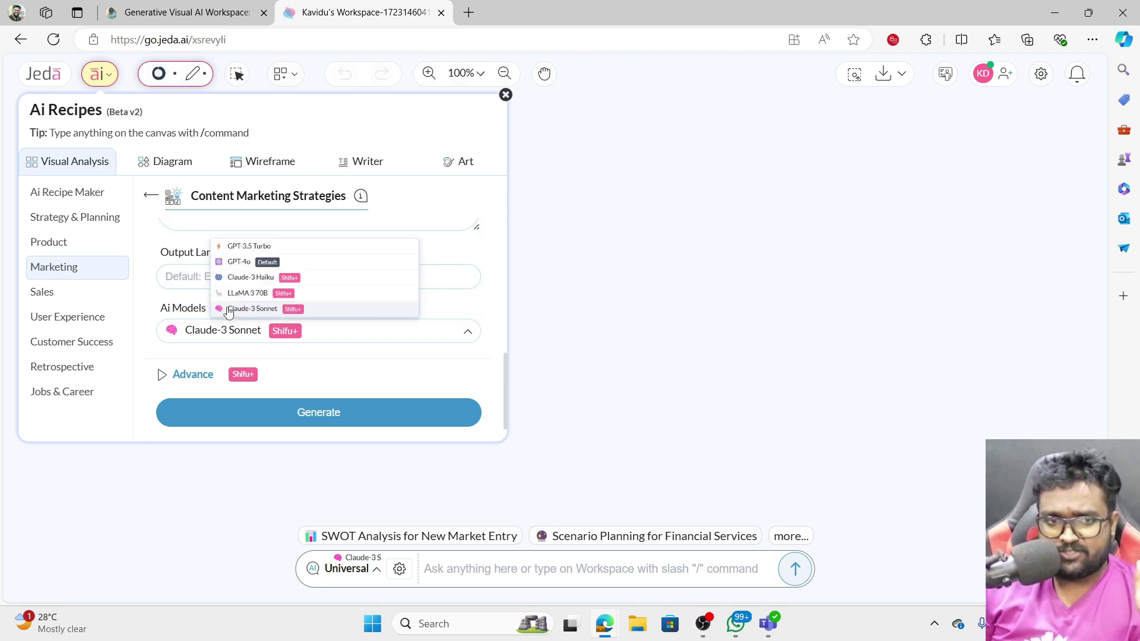
Expand and collapse the Advance options, then generate the board.
click(161, 376)
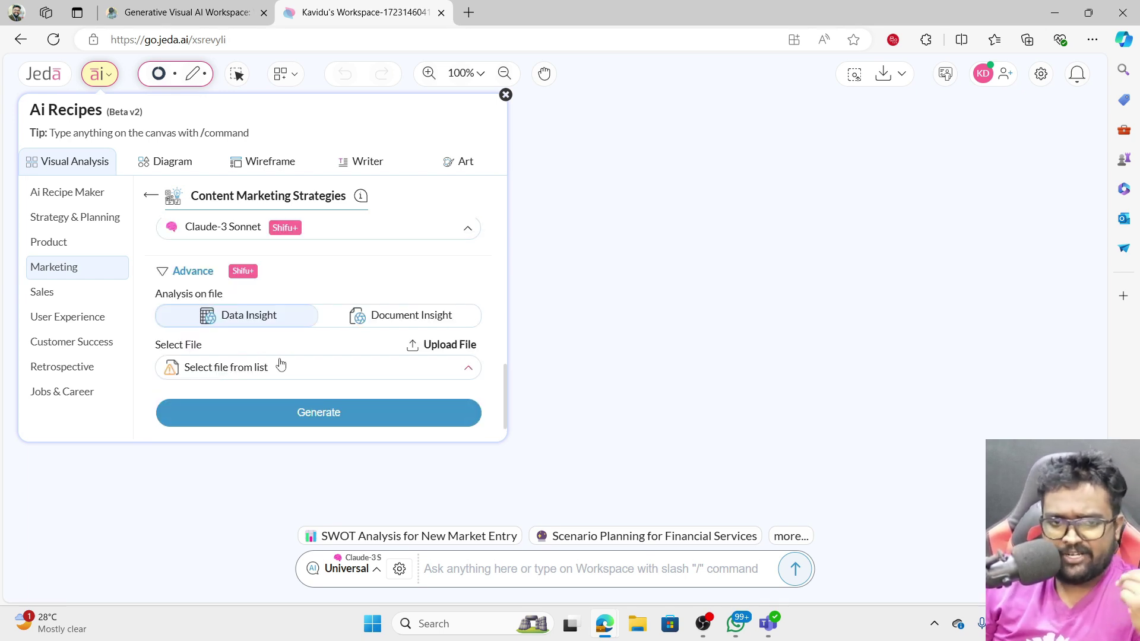
click(162, 271)
click(329, 402)
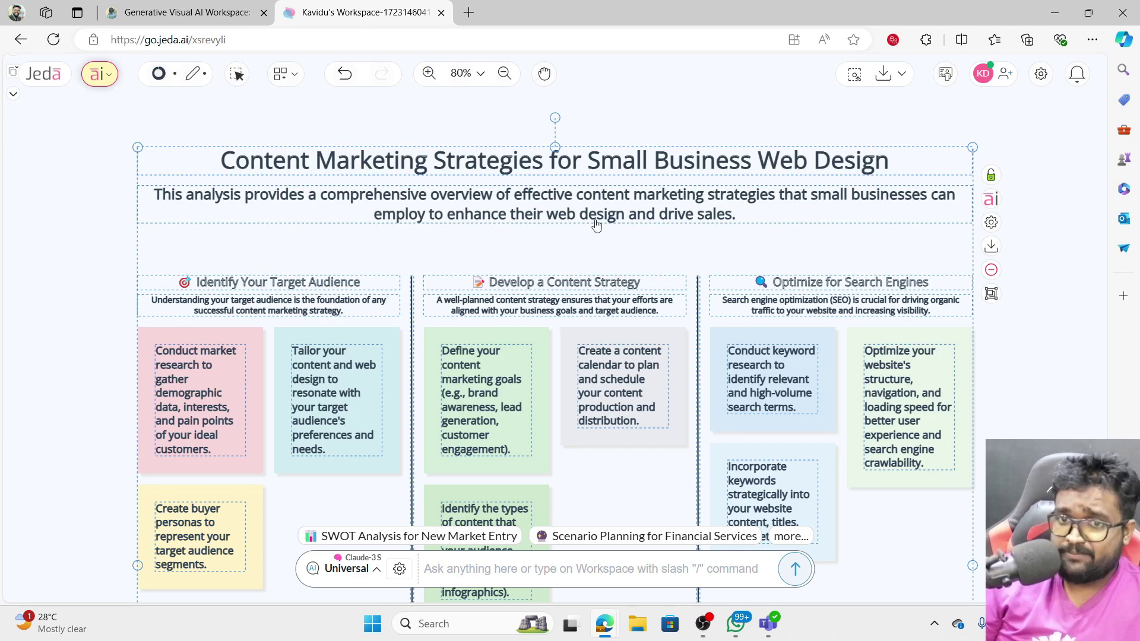
scroll(246, 293, down, 1)
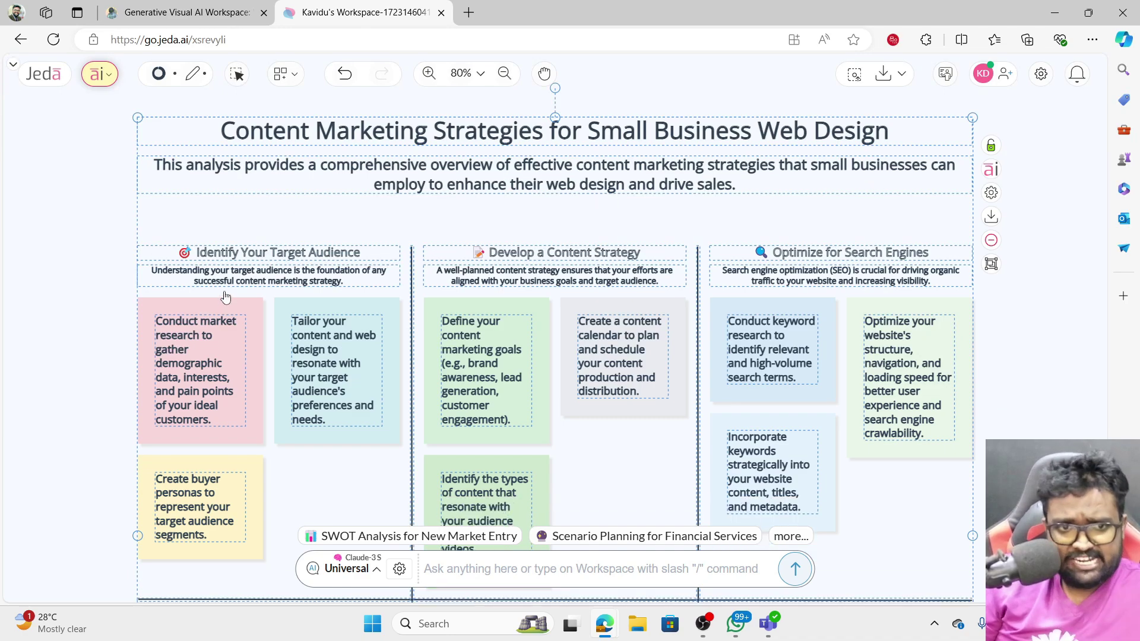
scroll(223, 294, up, 3)
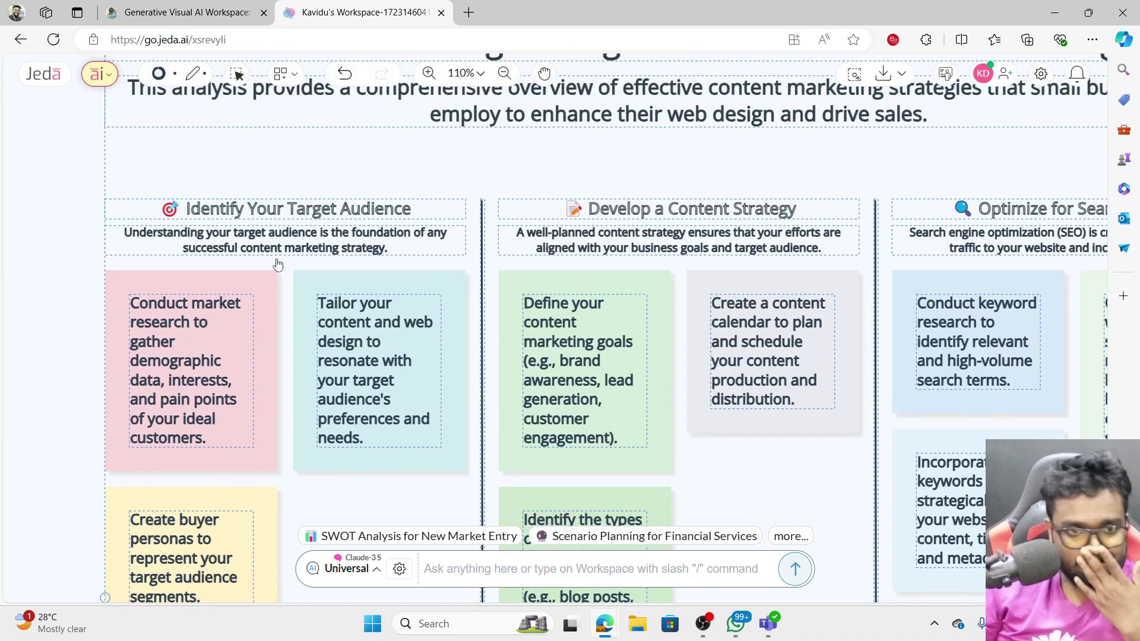
scroll(298, 353, down, 1)
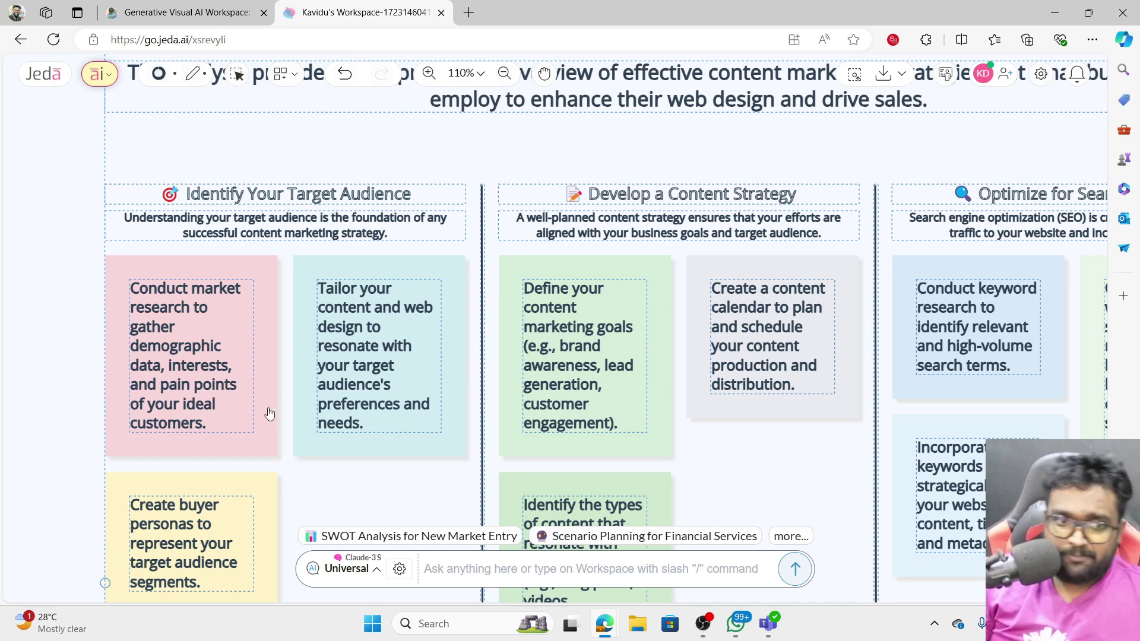
scroll(213, 447, down, 1)
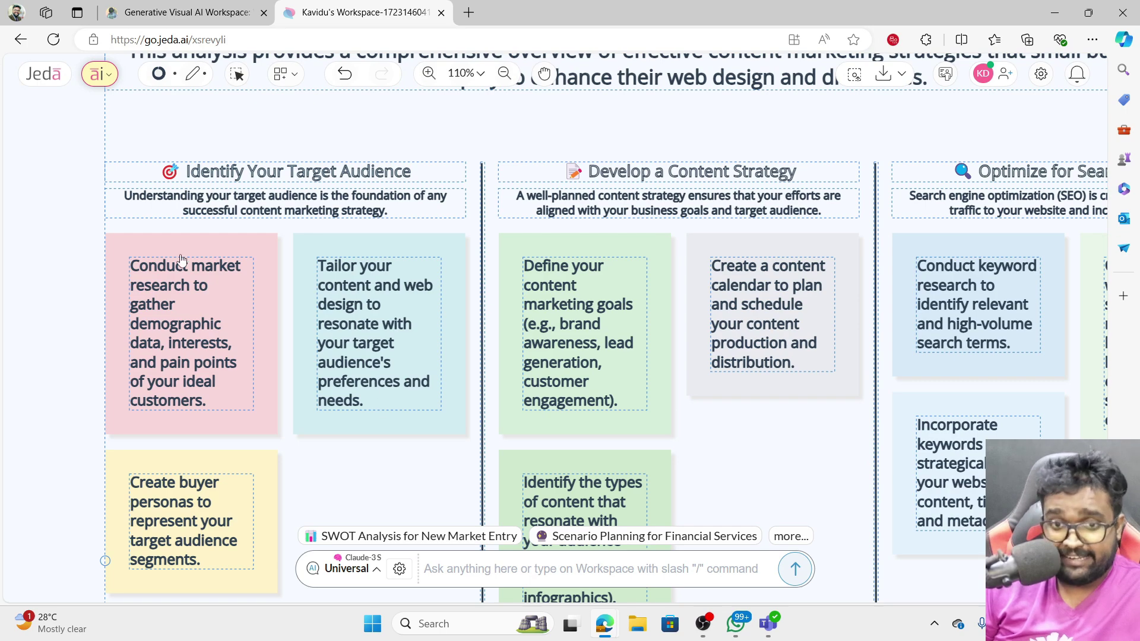
scroll(562, 223, right, 5)
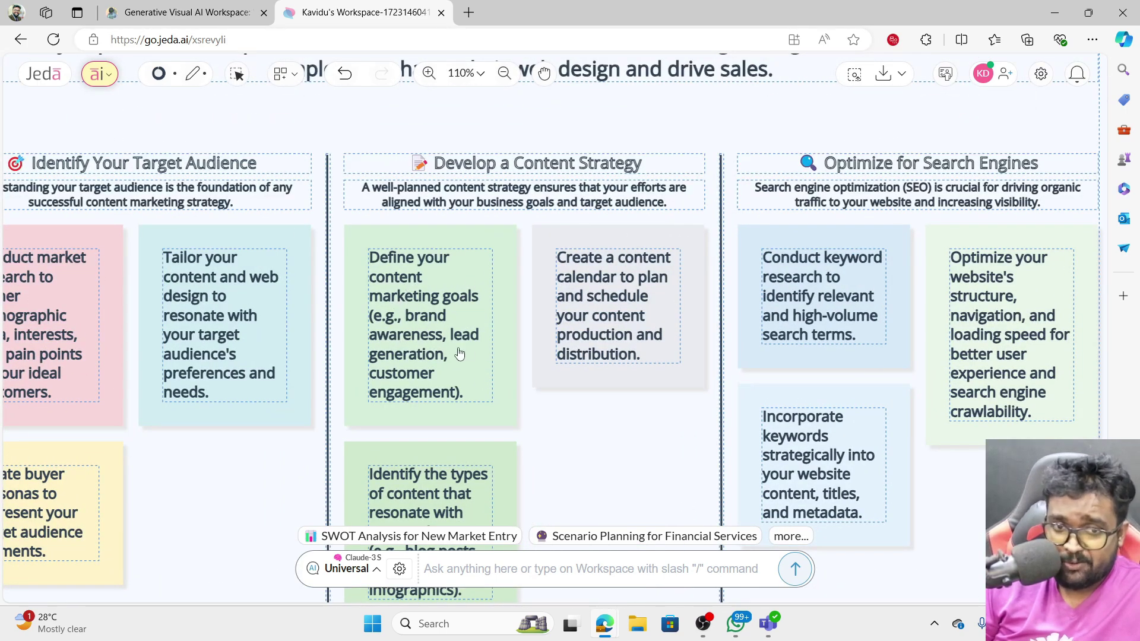
scroll(457, 356, down, 2)
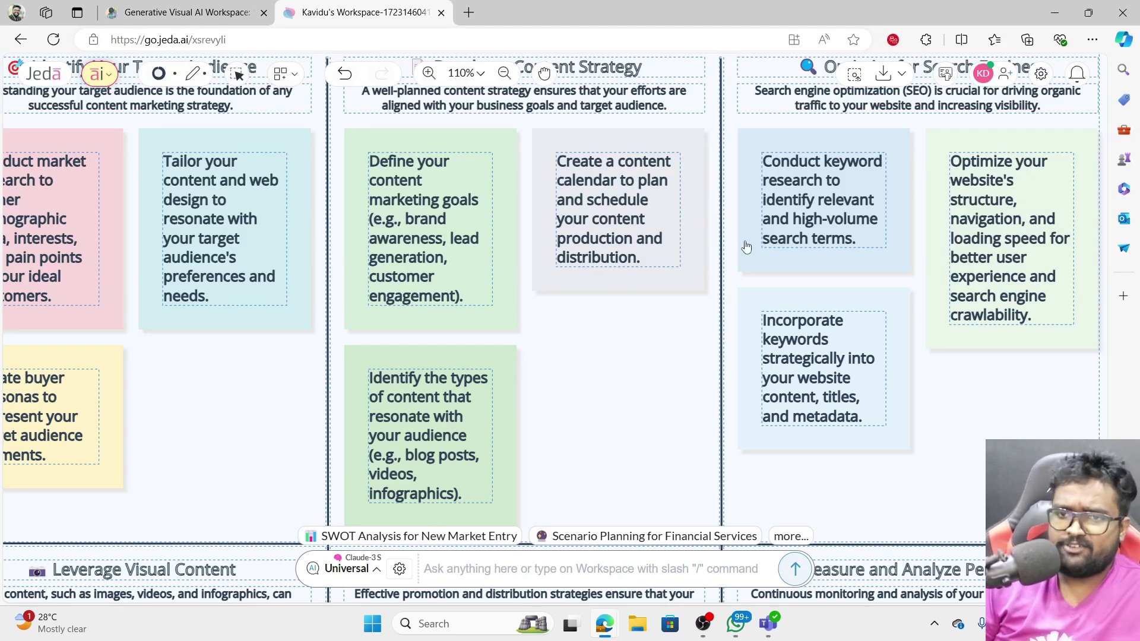
scroll(672, 271, down, 5)
scroll(690, 405, up, 2)
scroll(691, 405, down, 3)
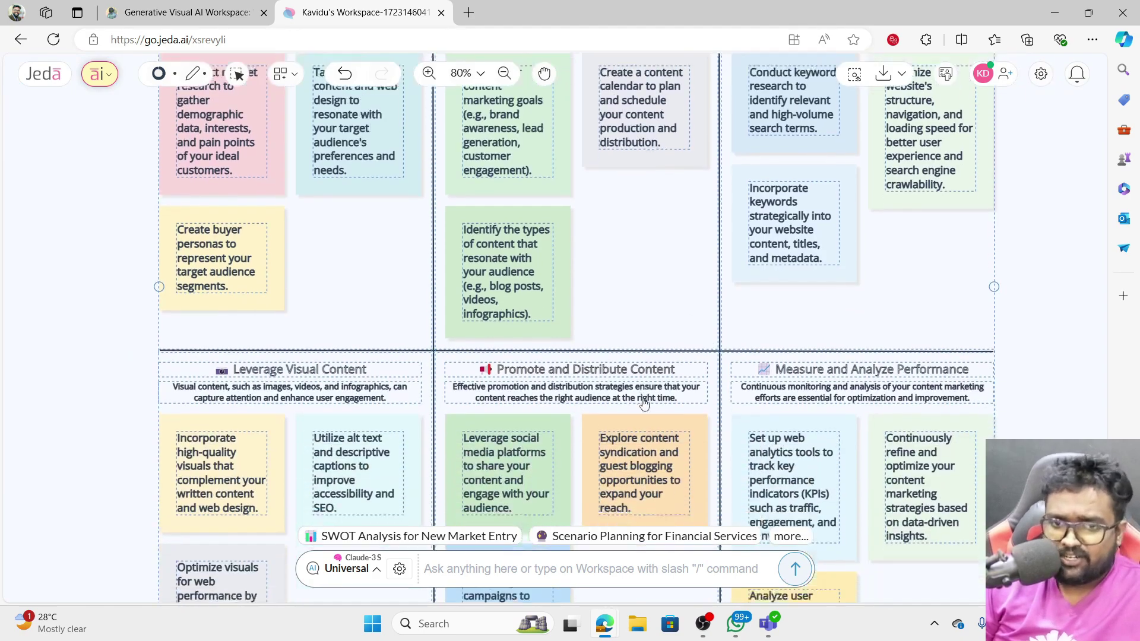
scroll(658, 400, down, 2)
scroll(569, 356, up, 1)
scroll(555, 337, up, 1)
scroll(555, 336, down, 2)
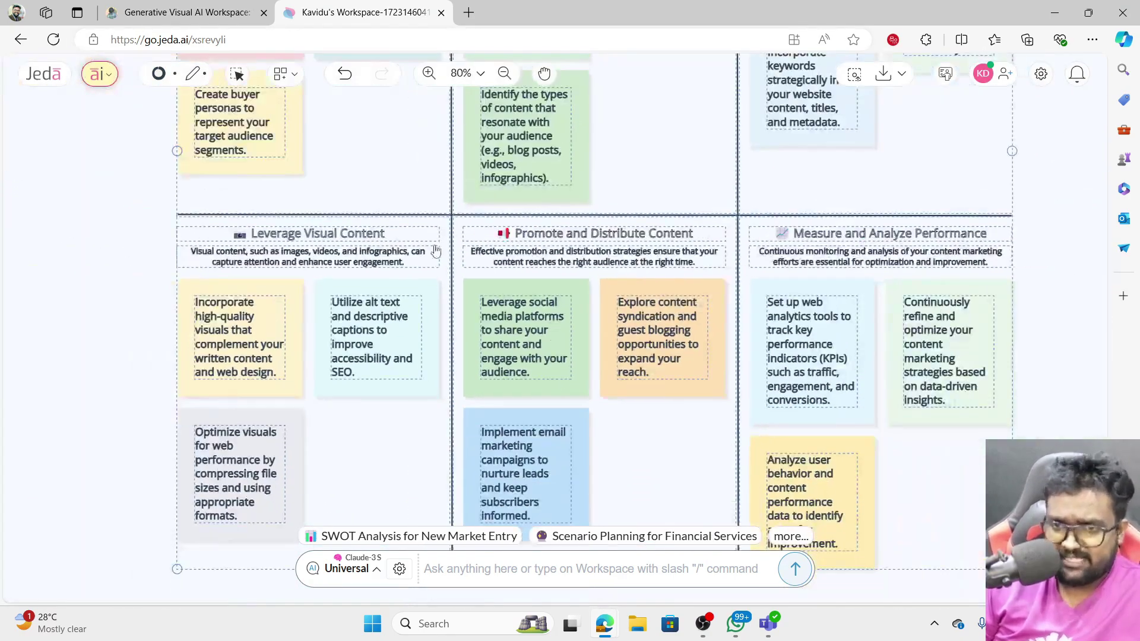
scroll(526, 312, down, 1)
scroll(499, 294, up, 2)
scroll(485, 276, down, 1)
scroll(485, 275, up, 1)
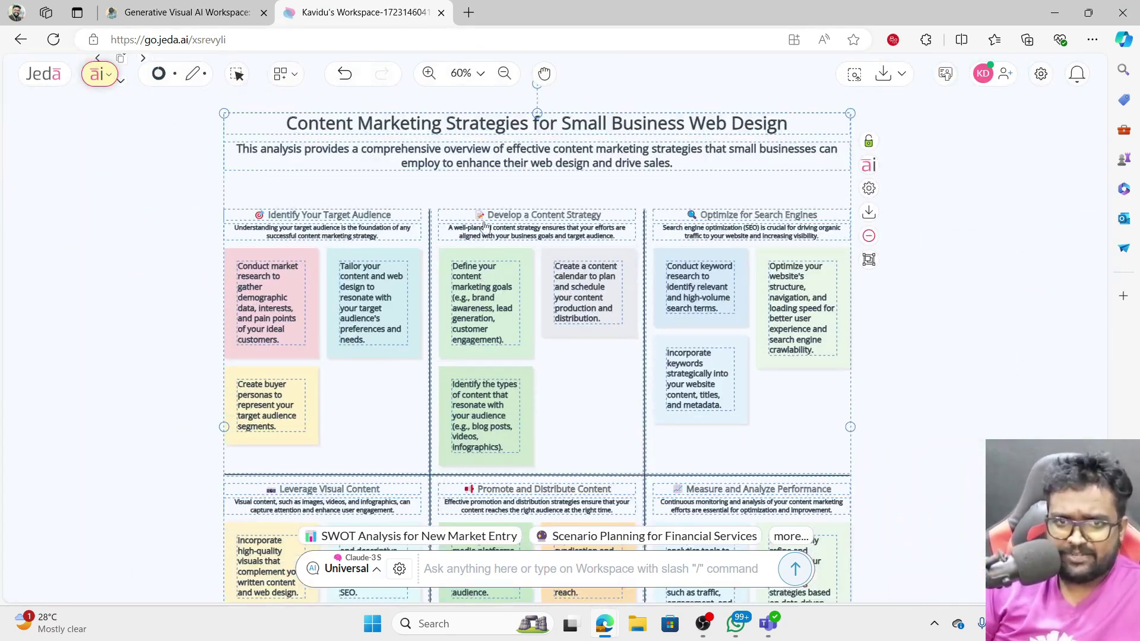
scroll(409, 214, up, 1)
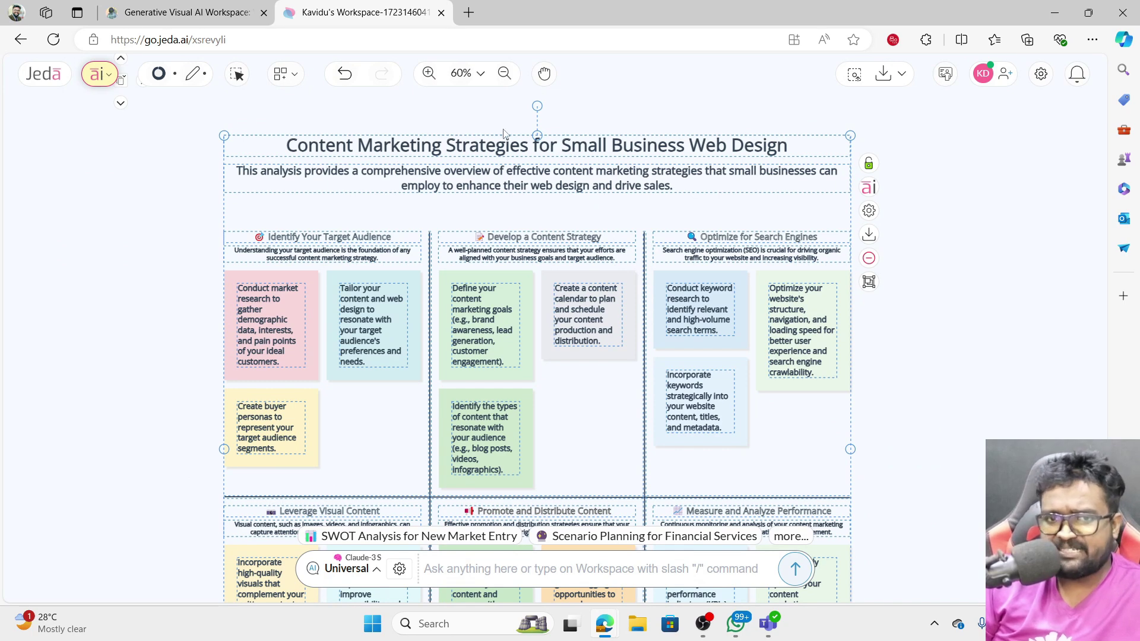